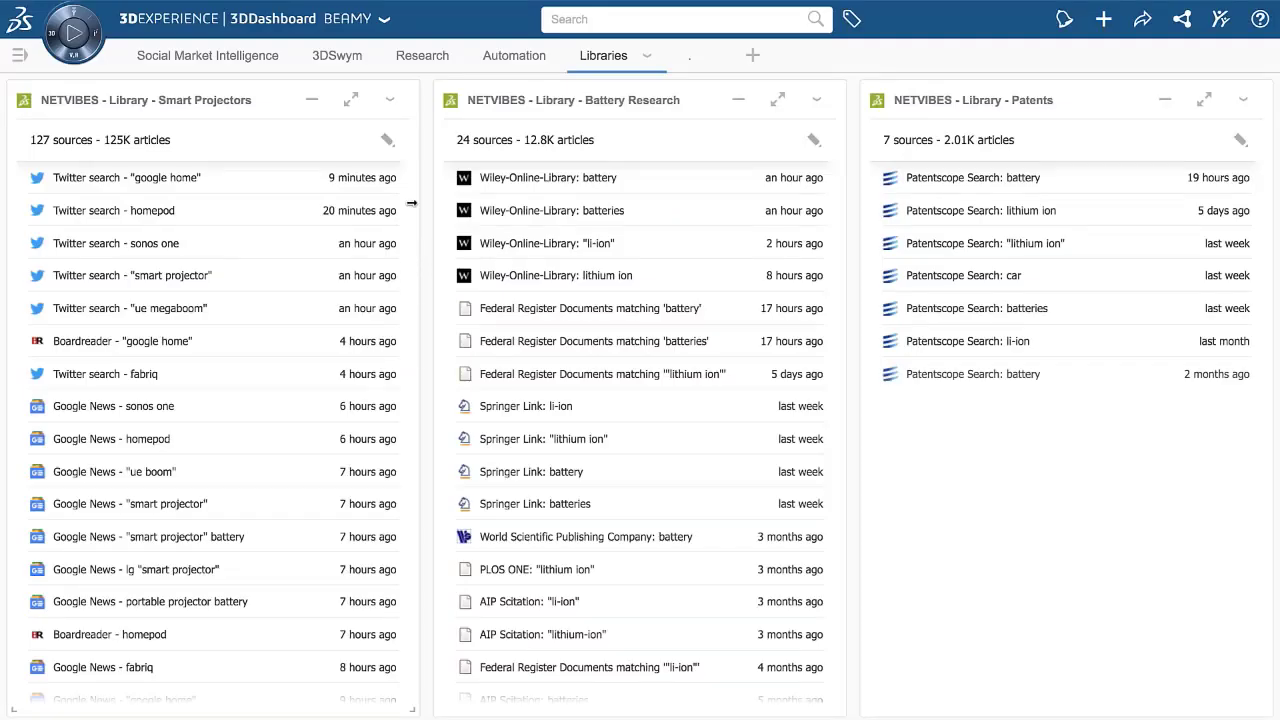
# Add Aerospace Suppliers - Corporate as a source of the Smart Projectors tracked topic
pyautogui.click(388, 141)
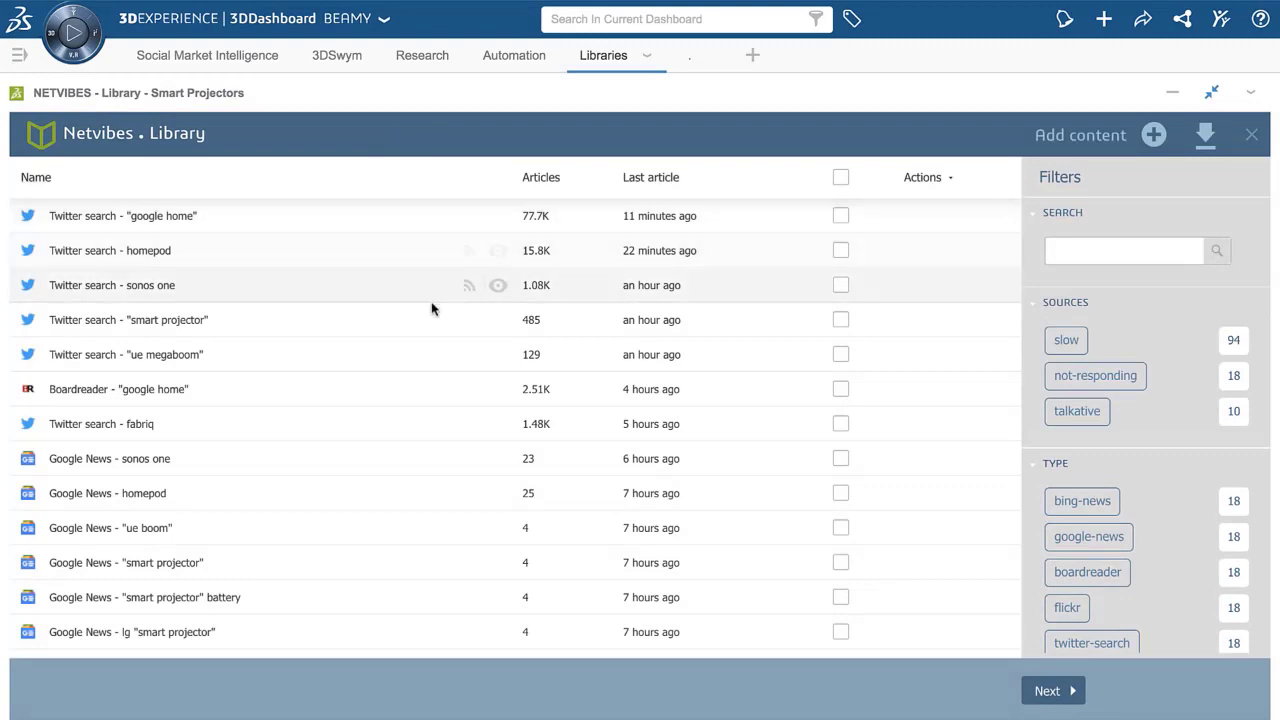
pyautogui.scroll(-2, 413, 610)
pyautogui.scroll(-3, 413, 610)
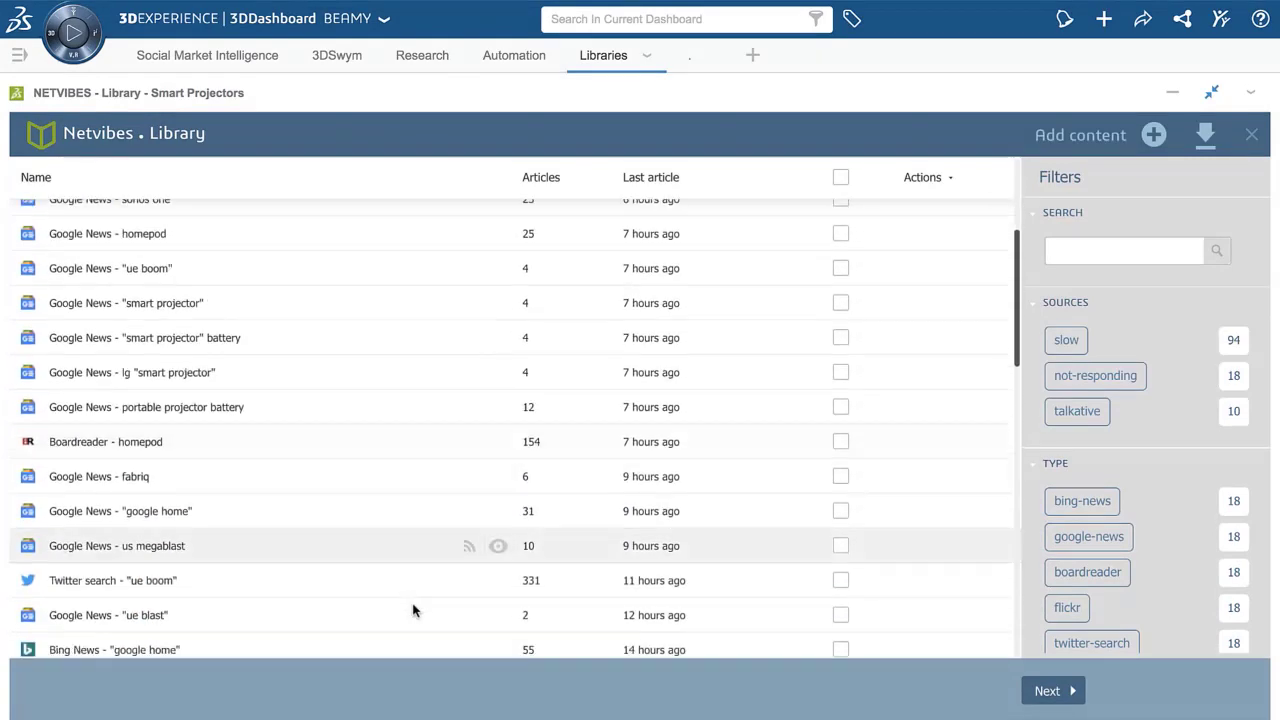
pyautogui.scroll(-2, 413, 610)
pyautogui.scroll(-5, 413, 610)
pyautogui.scroll(-2, 413, 610)
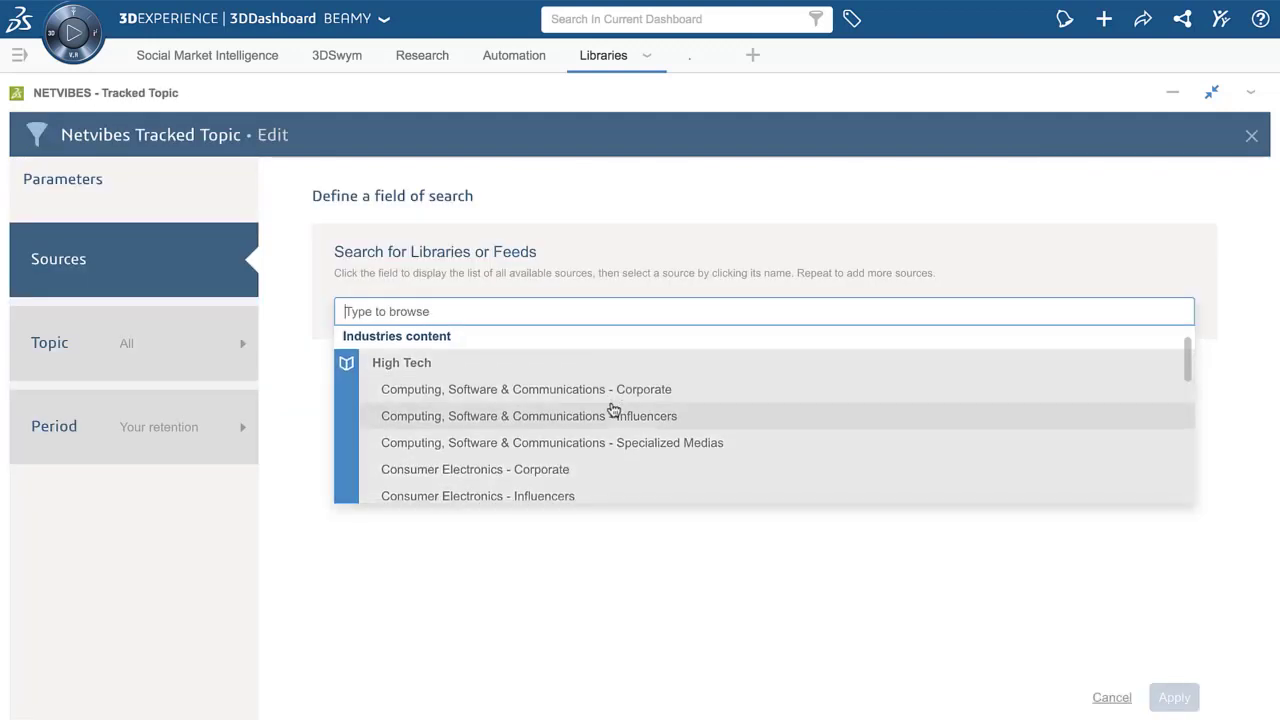
pyautogui.scroll(-1, 612, 409)
pyautogui.scroll(-1, 613, 410)
pyautogui.scroll(-3, 613, 410)
pyautogui.scroll(-1, 613, 410)
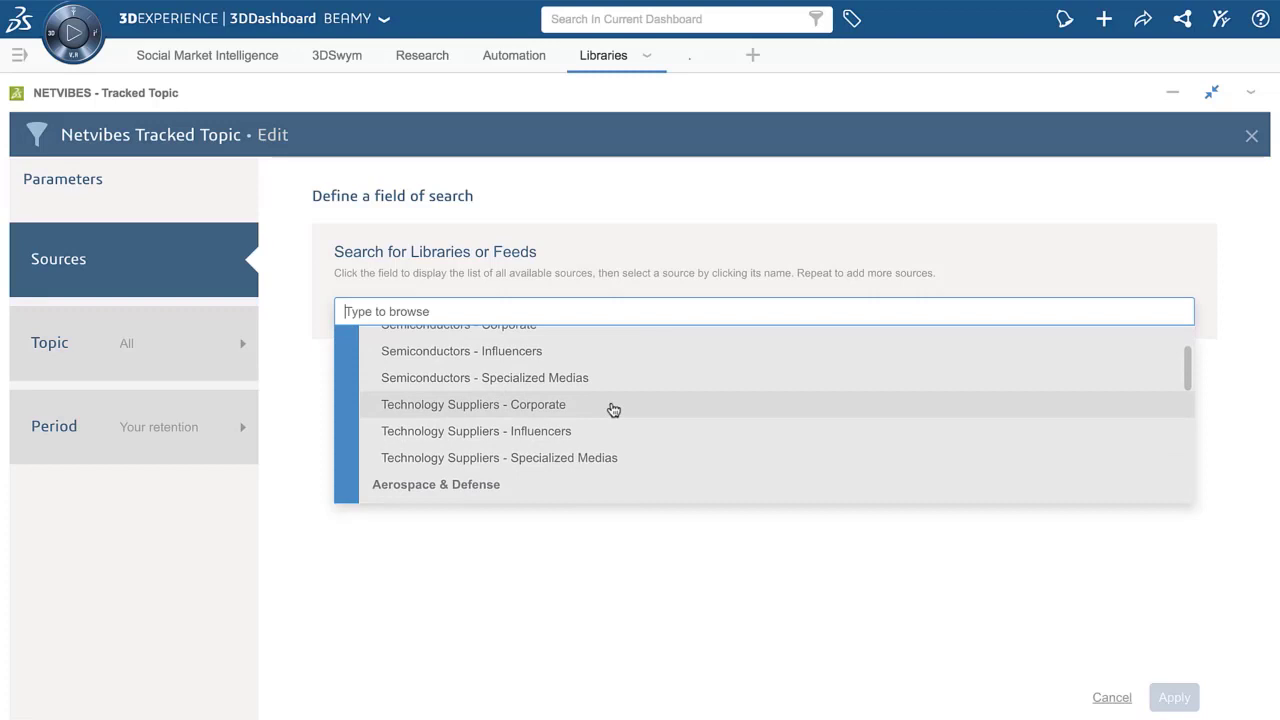
pyautogui.scroll(-2, 613, 410)
pyautogui.scroll(-1, 613, 410)
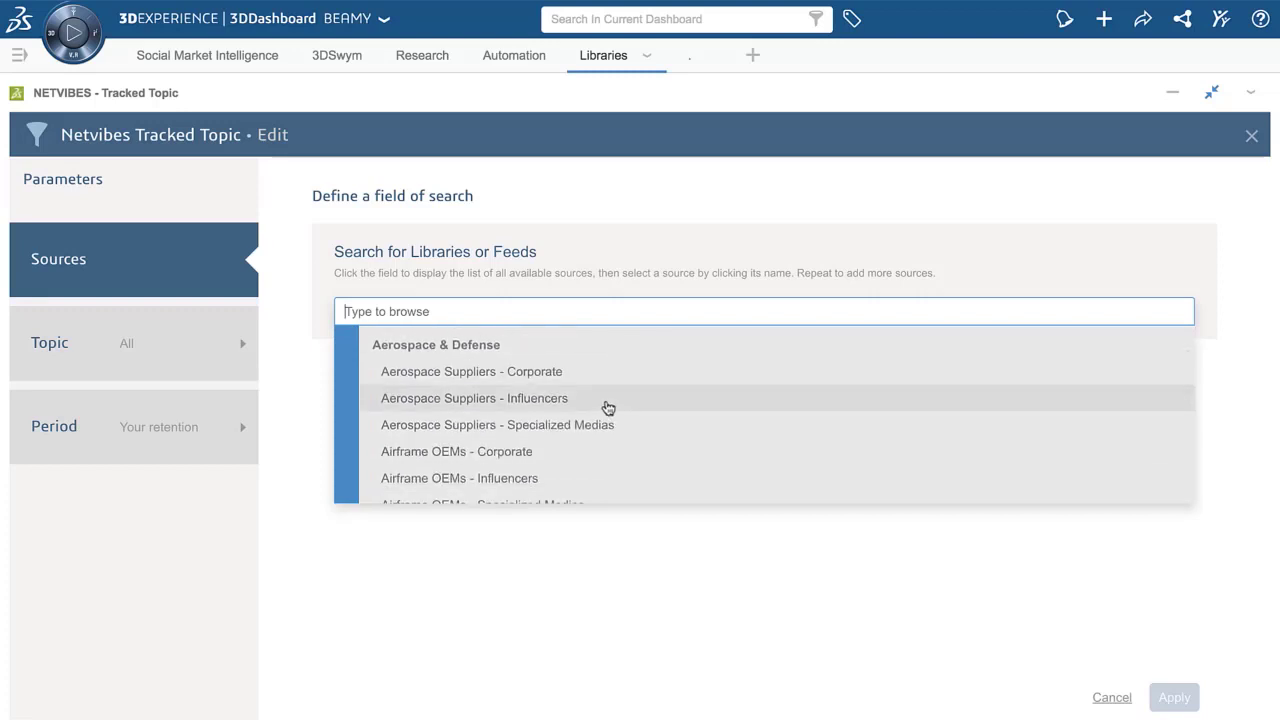
pyautogui.click(493, 374)
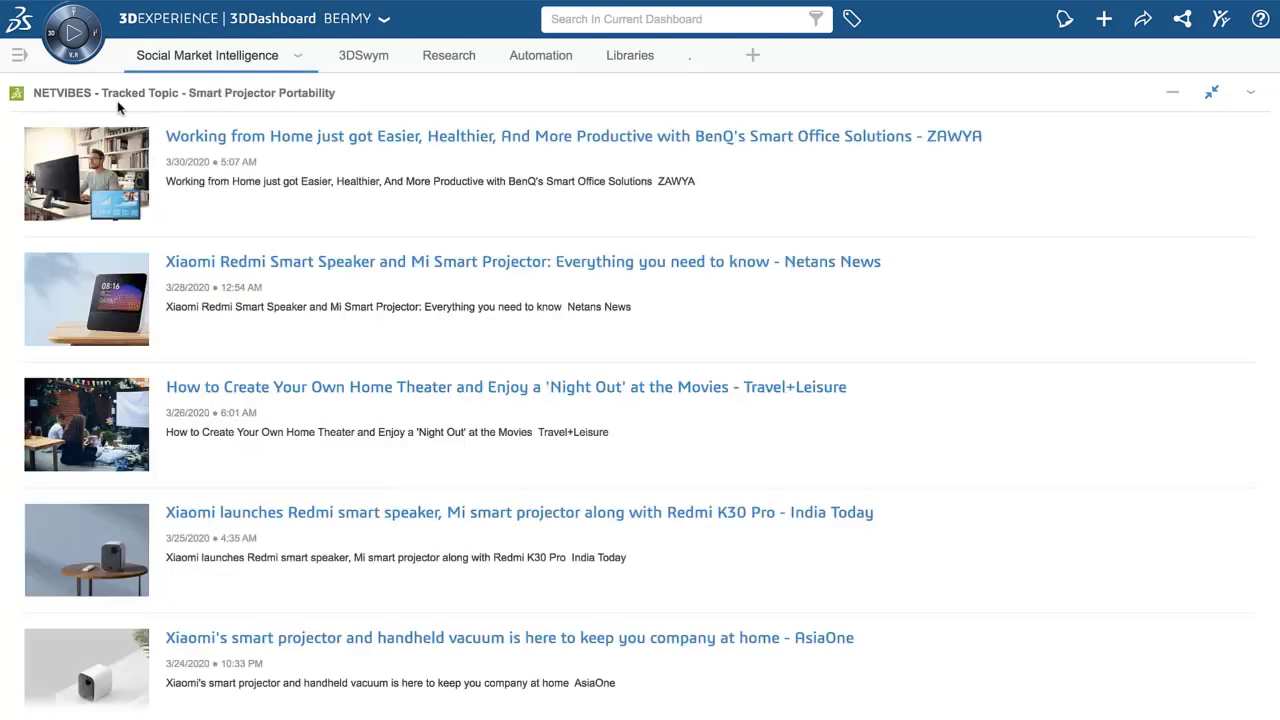
# Scroll the Smart Projector Portability news and open the Xiaomi smart projector and vacuum article
pyautogui.scroll(-2, 160, 340)
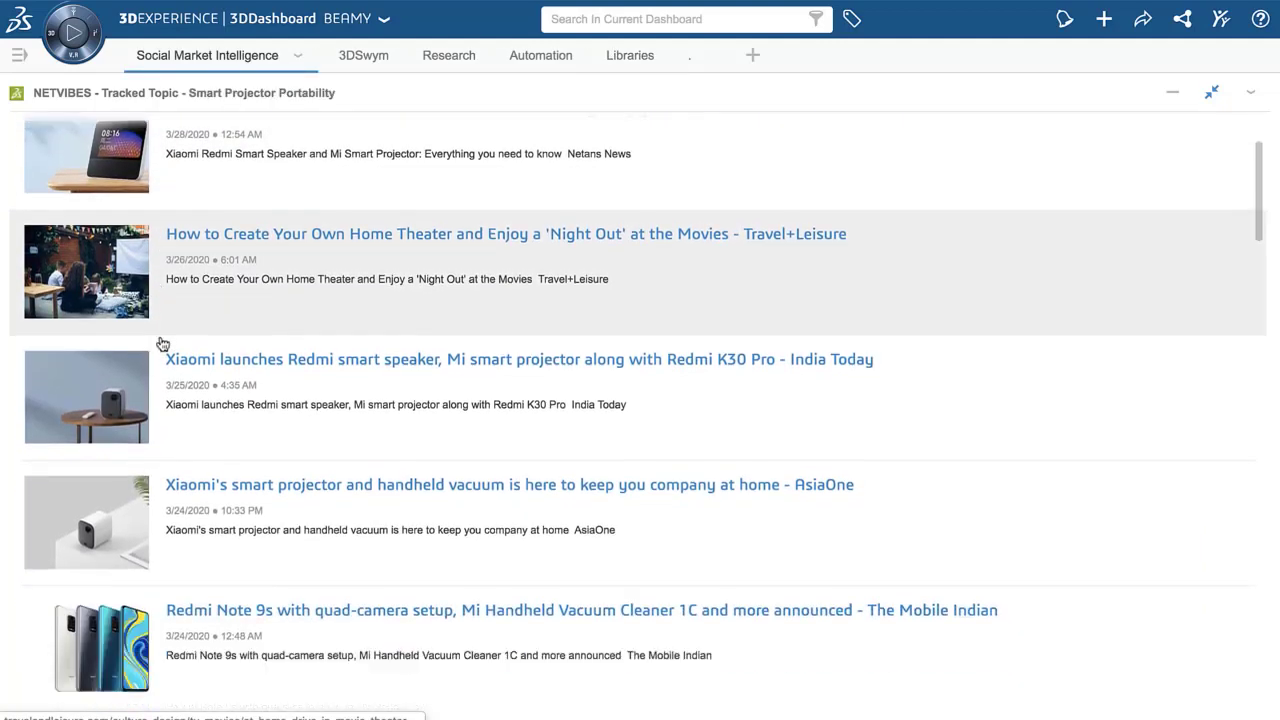
pyautogui.scroll(-2, 162, 344)
pyautogui.click(178, 396)
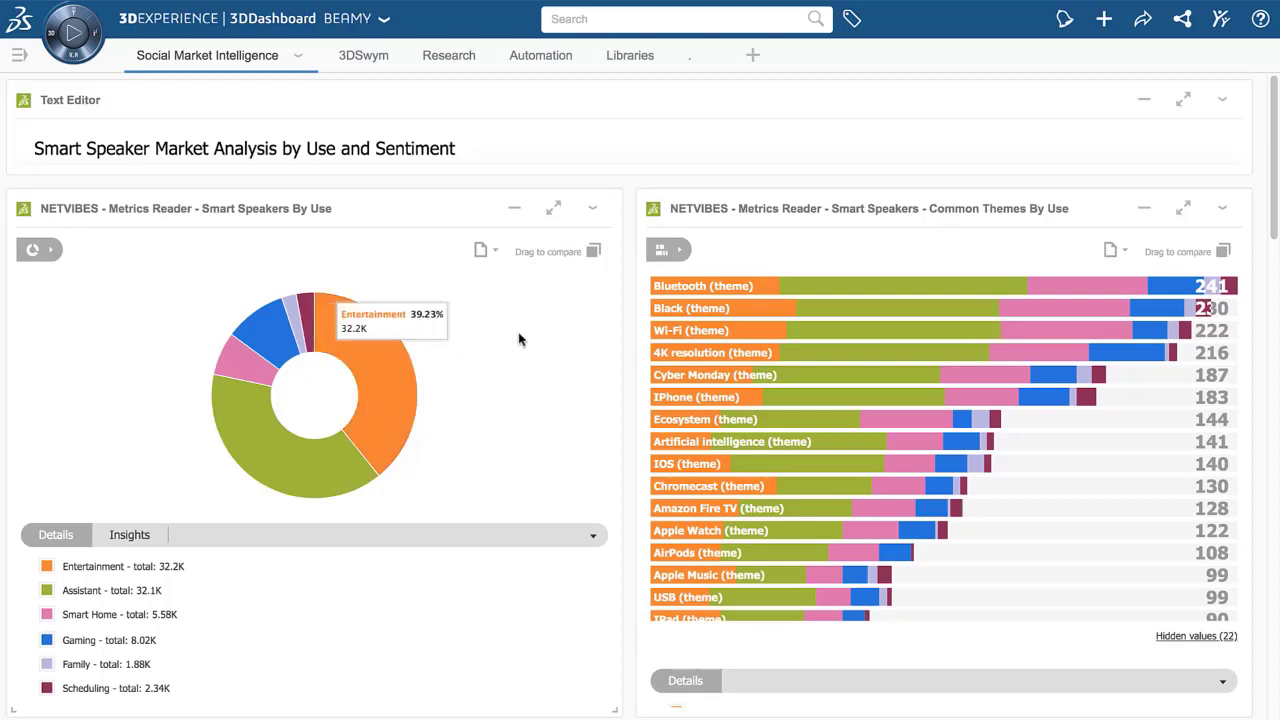
# Read the articles behind a features donut slice and open the first article's details
pyautogui.scroll(-1, 745, 440)
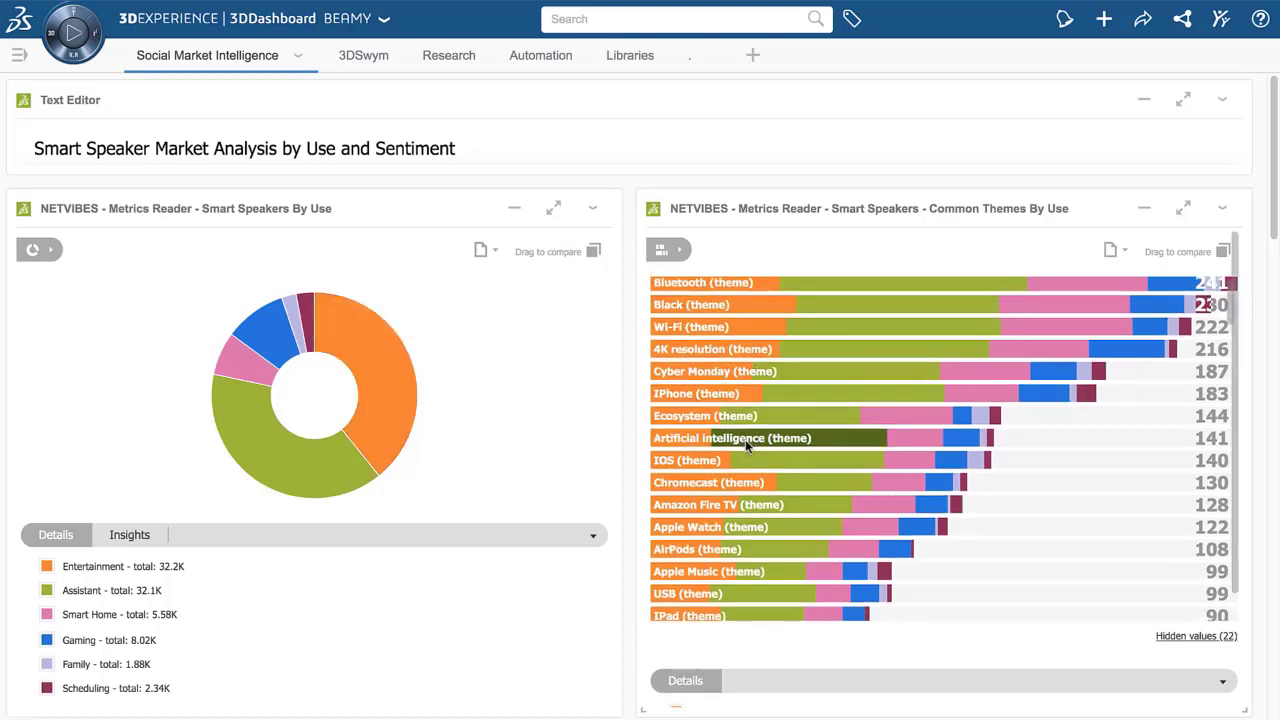
pyautogui.scroll(-3, 748, 448)
pyautogui.scroll(-5, 753, 459)
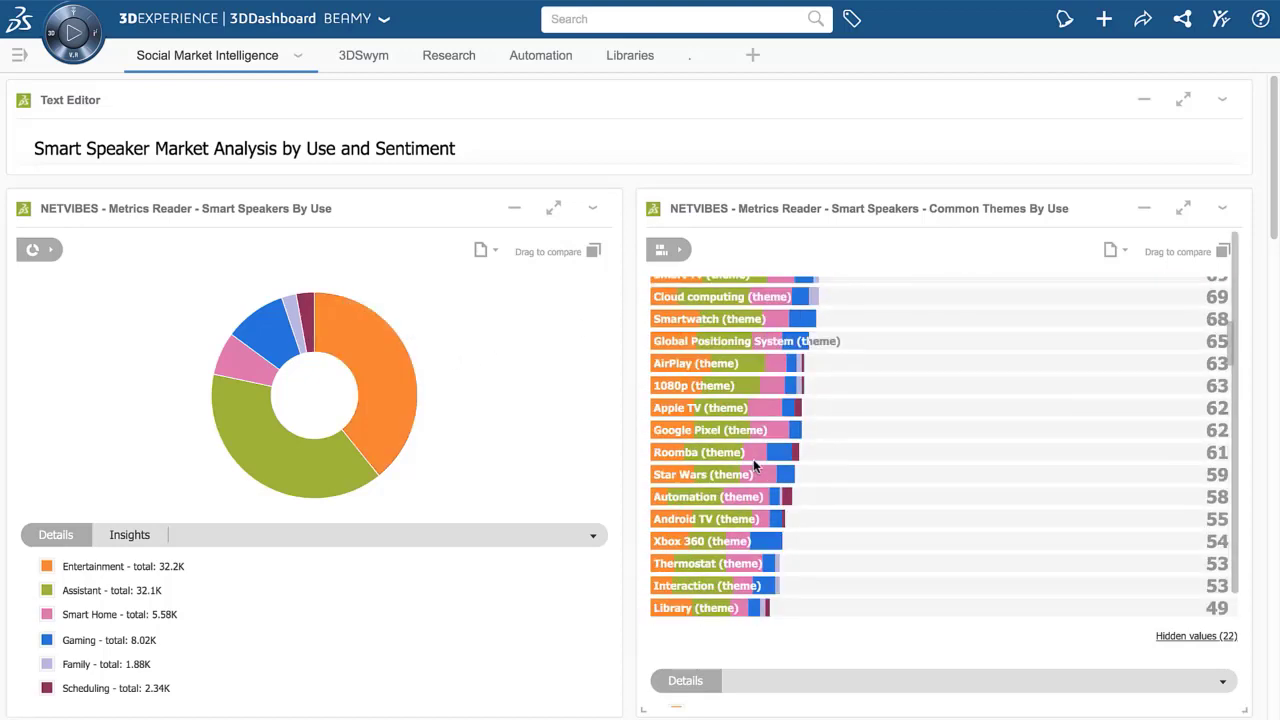
pyautogui.scroll(-2, 630, 452)
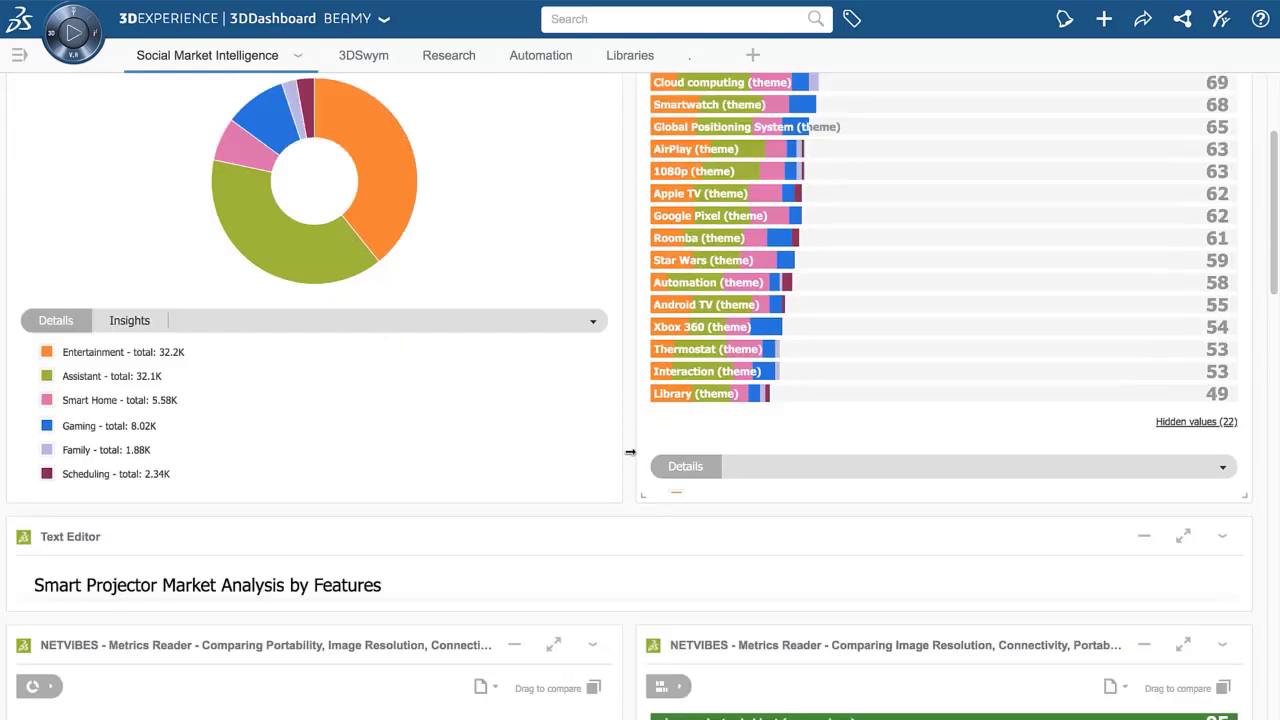
pyautogui.scroll(-4, 630, 452)
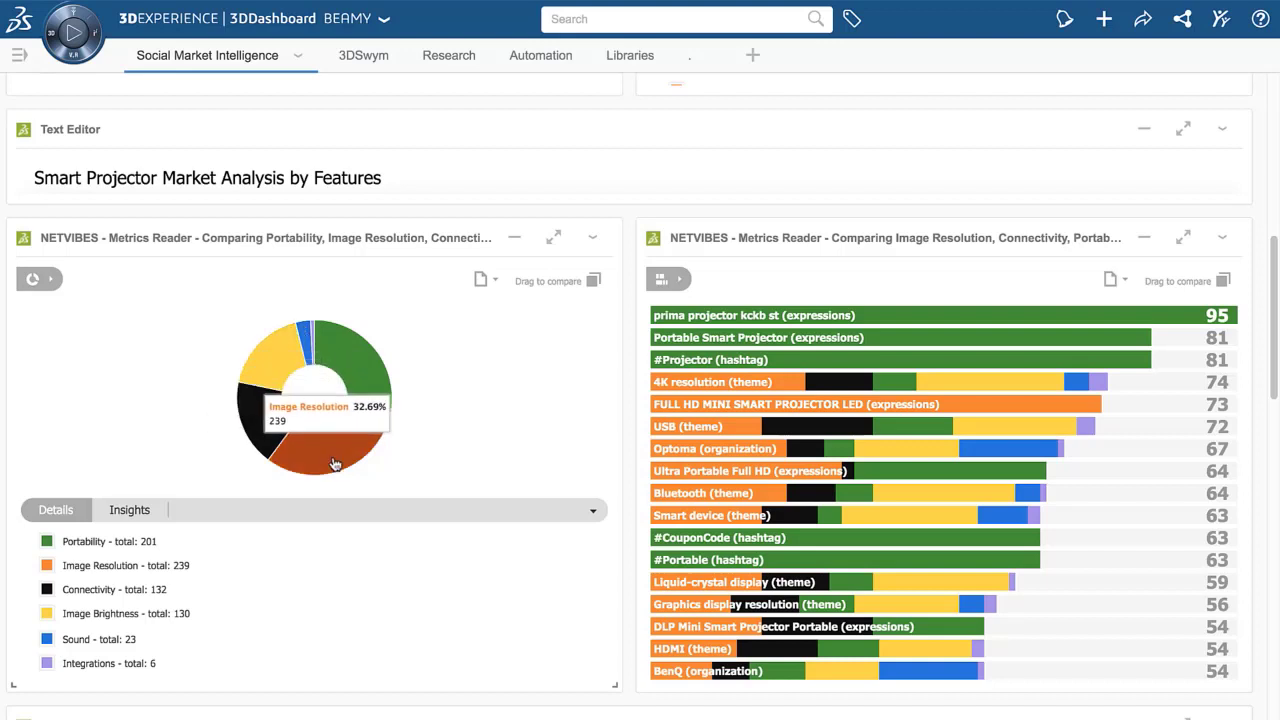
pyautogui.click(343, 362)
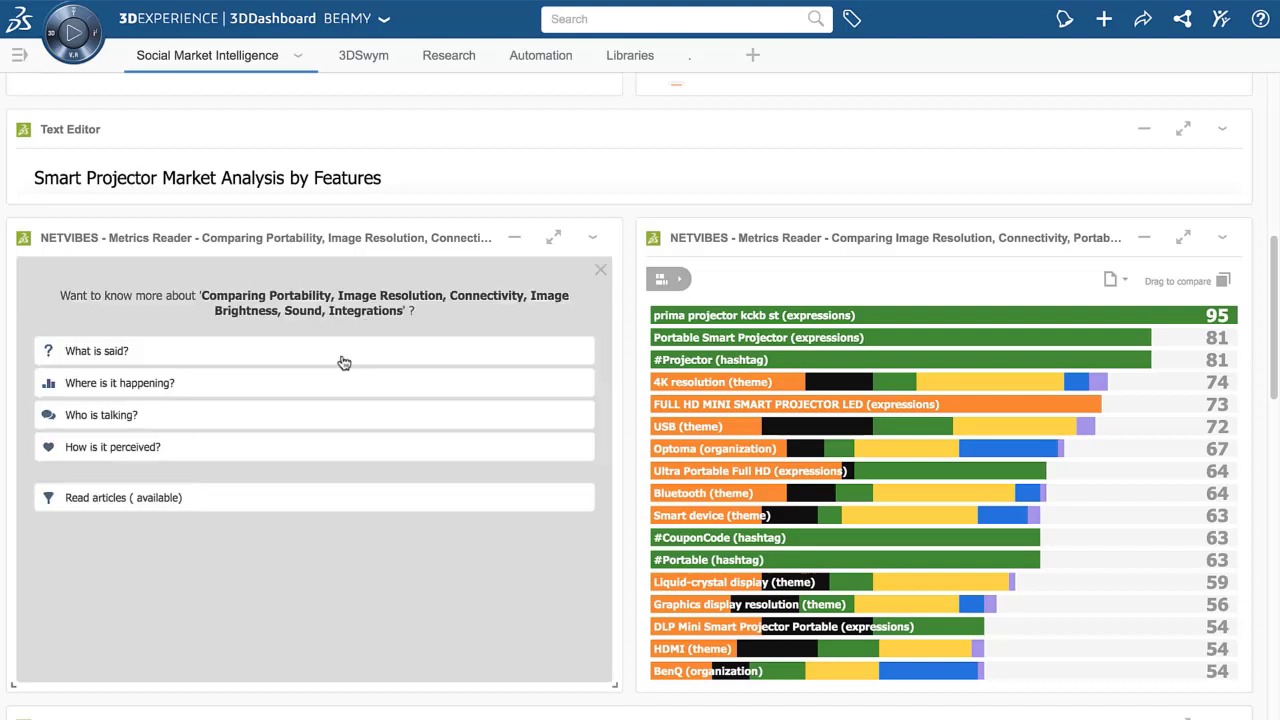
pyautogui.click(131, 499)
pyautogui.click(229, 186)
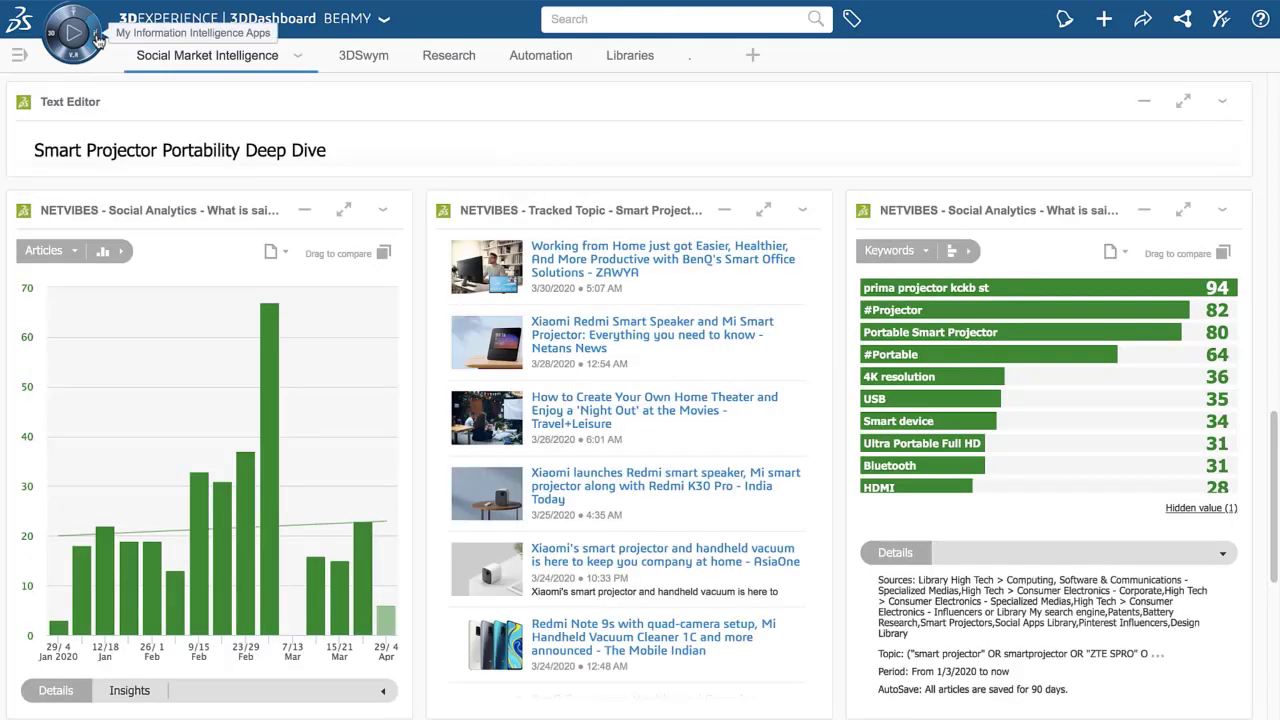
# Browse the roles and apps list with the marketplace apps group collapsed
pyautogui.click(90, 42)
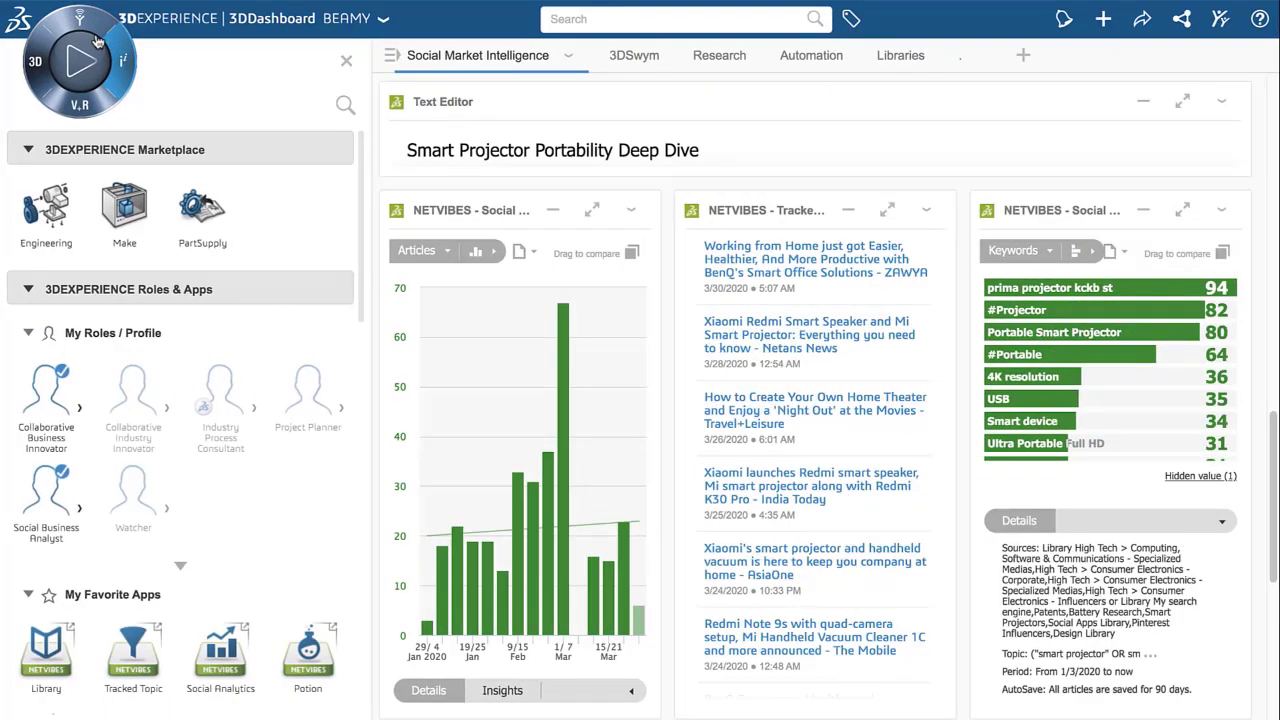
pyautogui.click(301, 290)
pyautogui.scroll(-3, 300, 306)
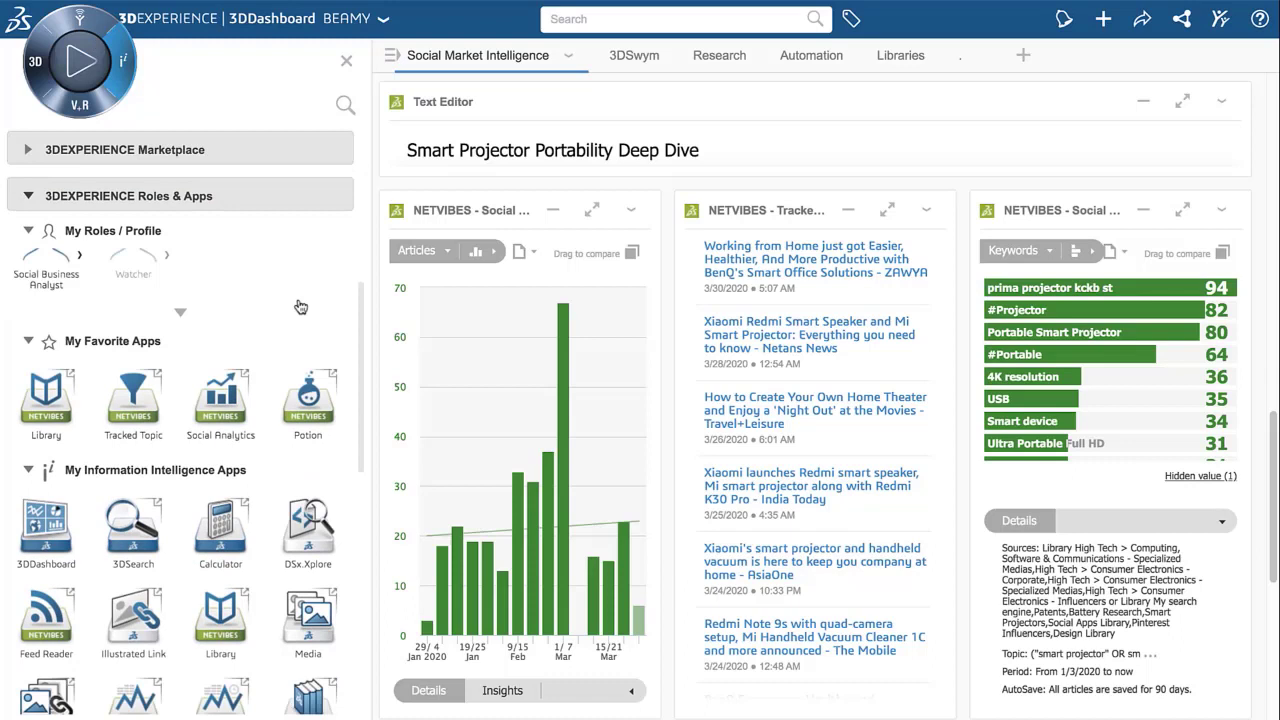
pyautogui.scroll(-1, 300, 306)
pyautogui.scroll(-4, 300, 306)
pyautogui.scroll(-2, 300, 306)
pyautogui.scroll(-2, 300, 305)
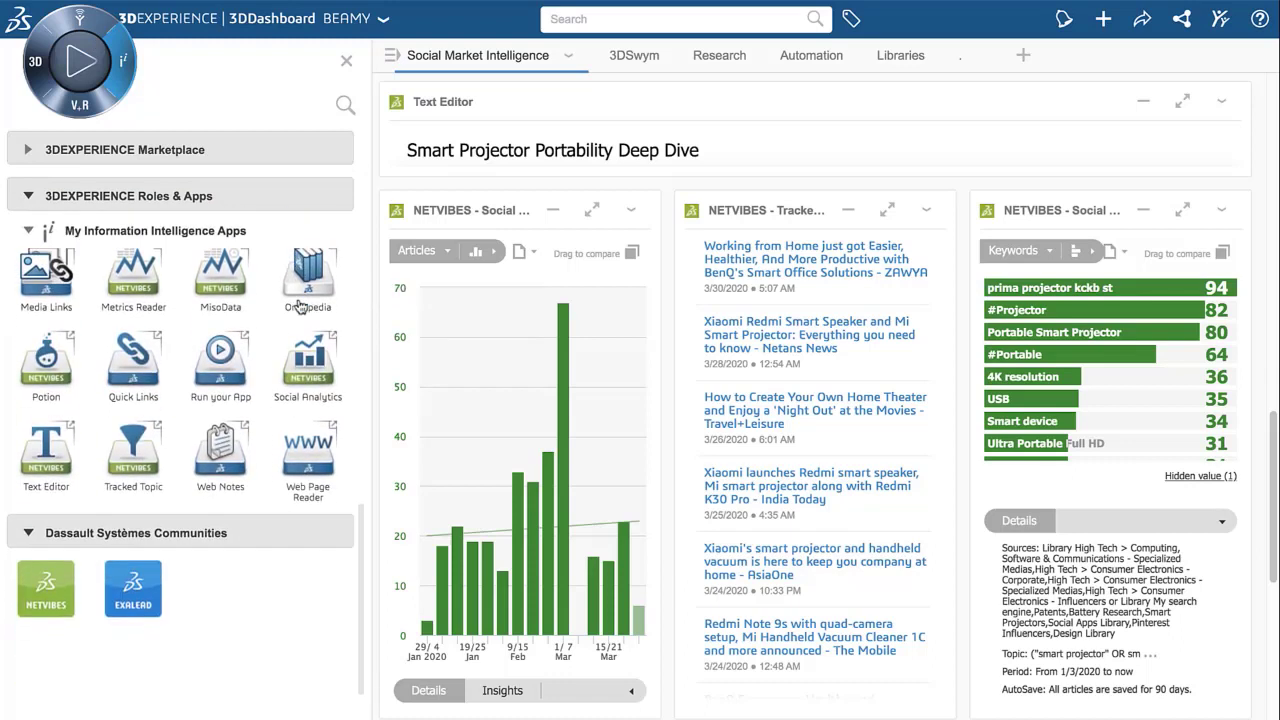
pyautogui.scroll(-1, 301, 306)
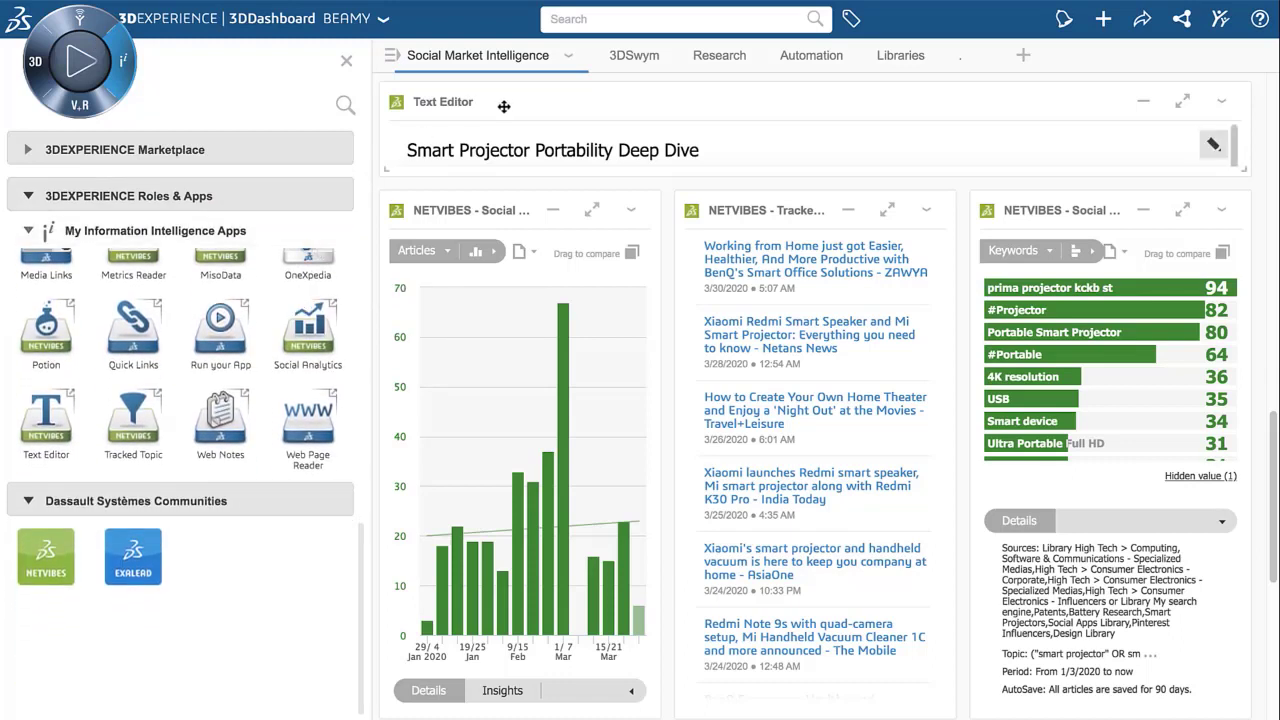
# Filter the dashboard by the 6WTags Emotions tag Positive tones
pyautogui.click(656, 17)
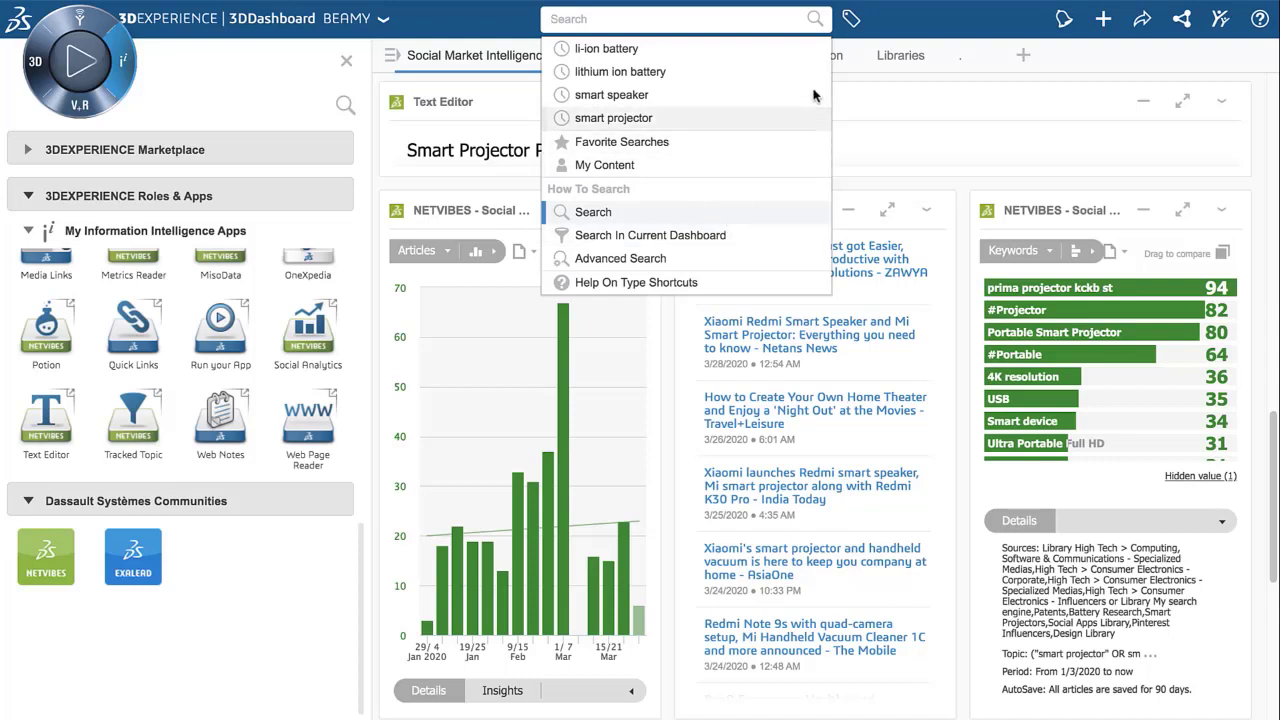
pyautogui.click(849, 20)
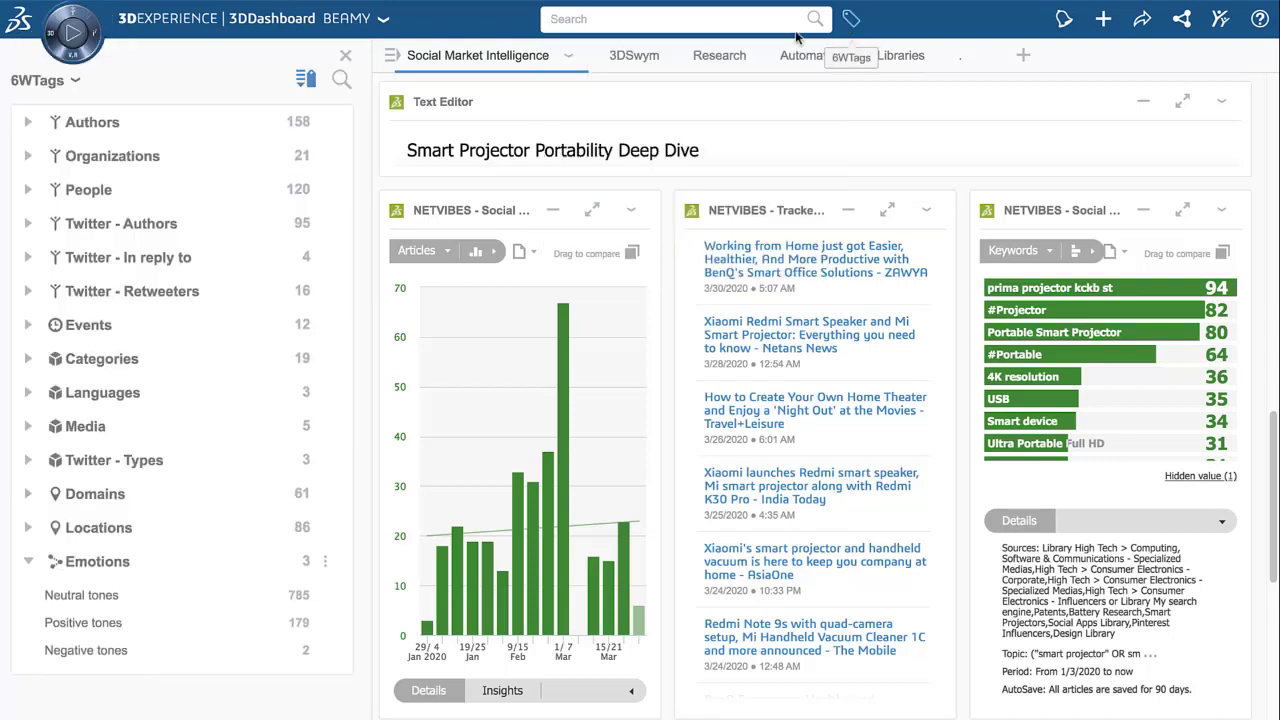
pyautogui.click(85, 623)
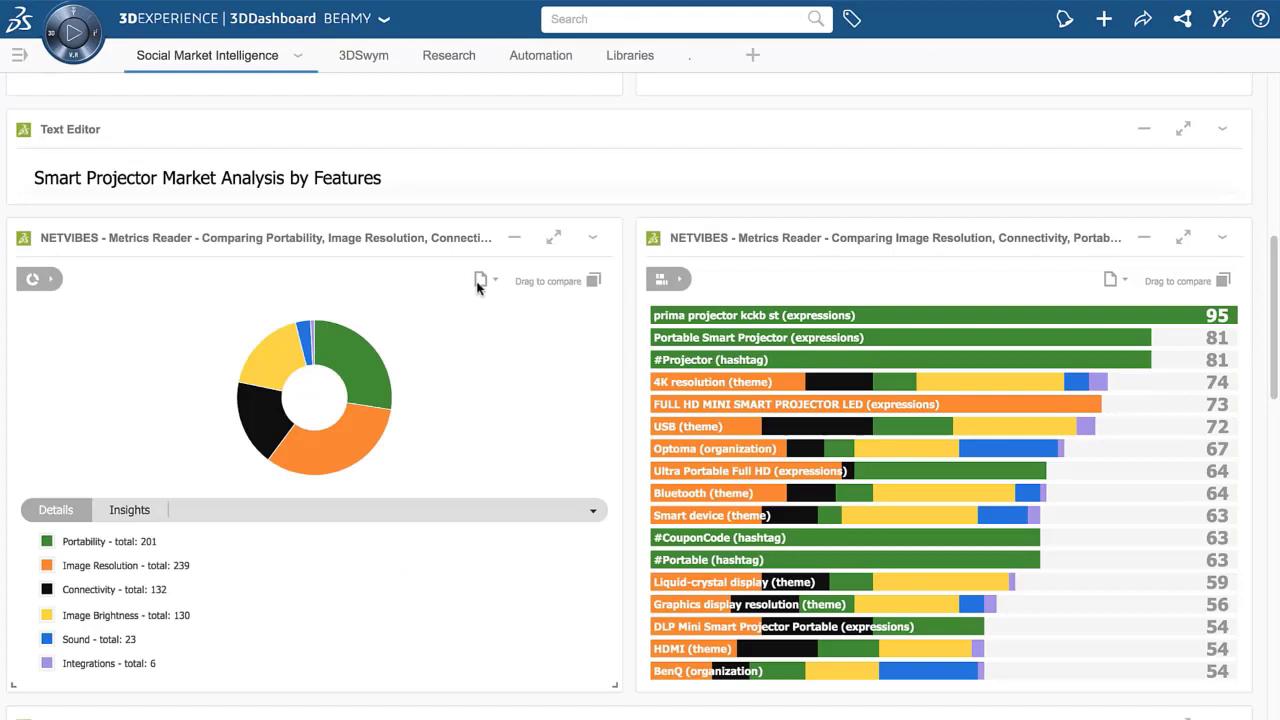
# Publish the donut chart to 3DSwym as 'Portability seems like a must have' with description 'Let's discuss'
pyautogui.click(481, 280)
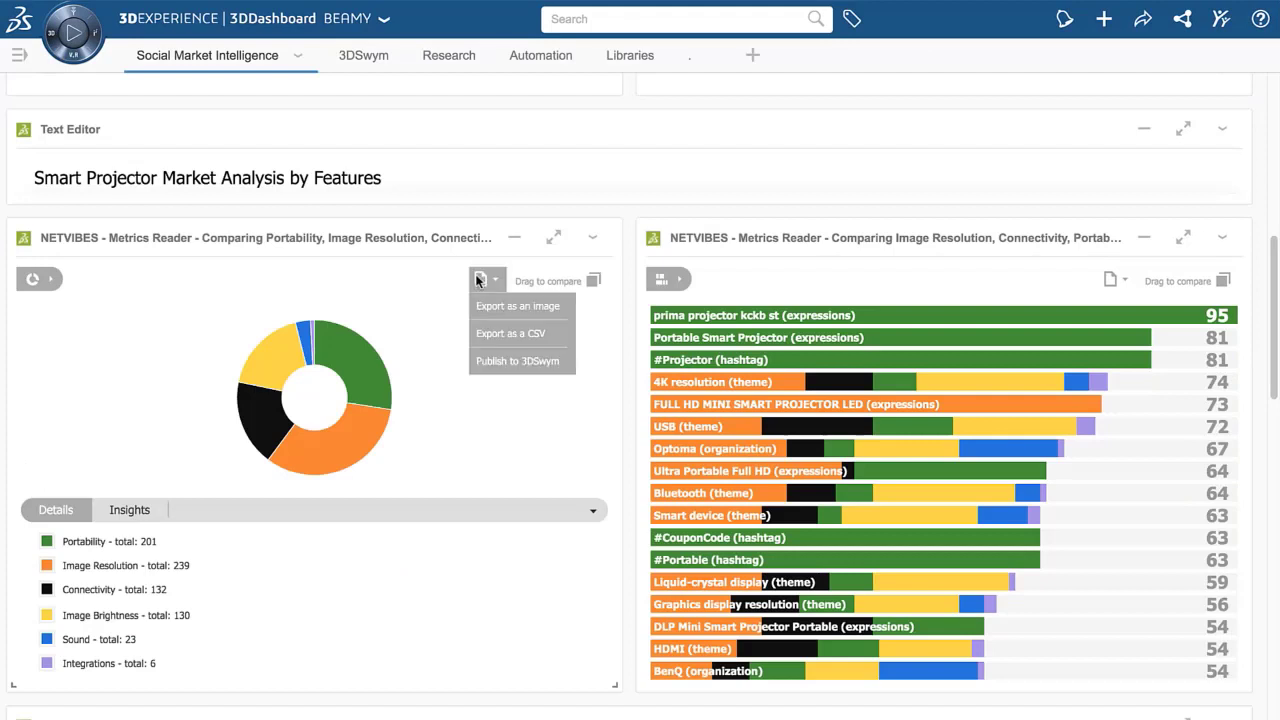
pyautogui.click(519, 366)
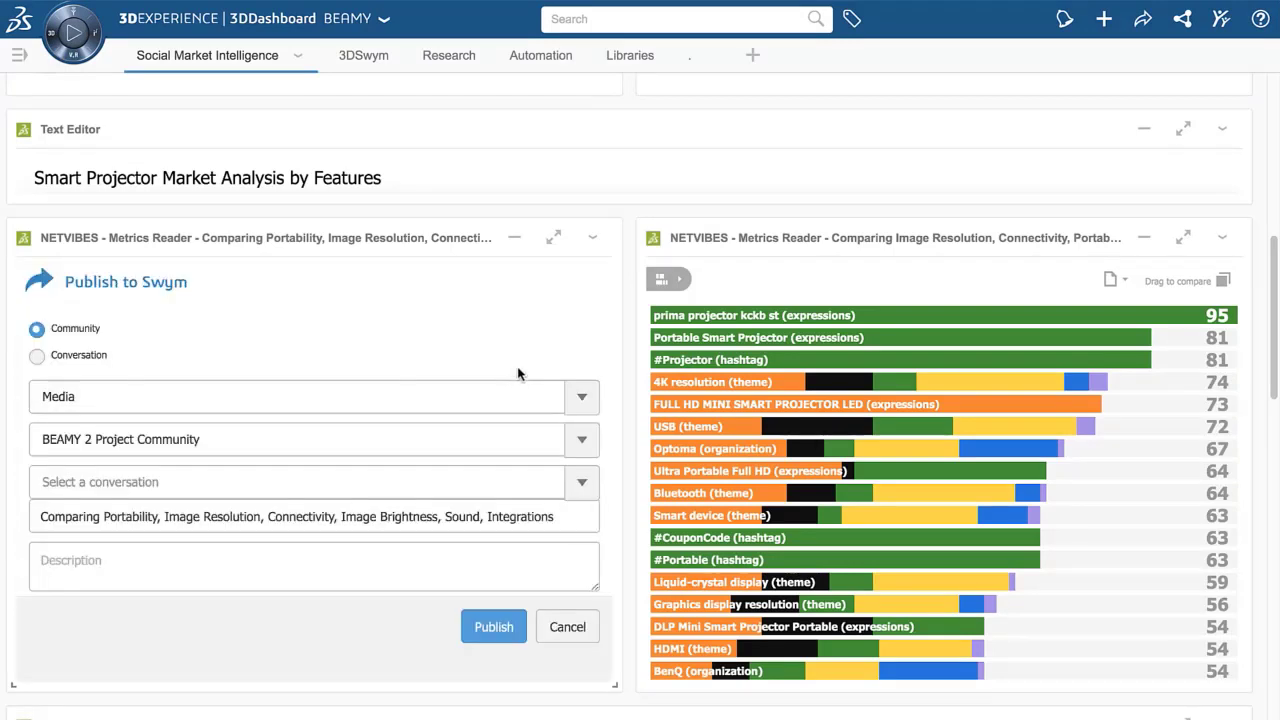
pyautogui.tripleClick(521, 516)
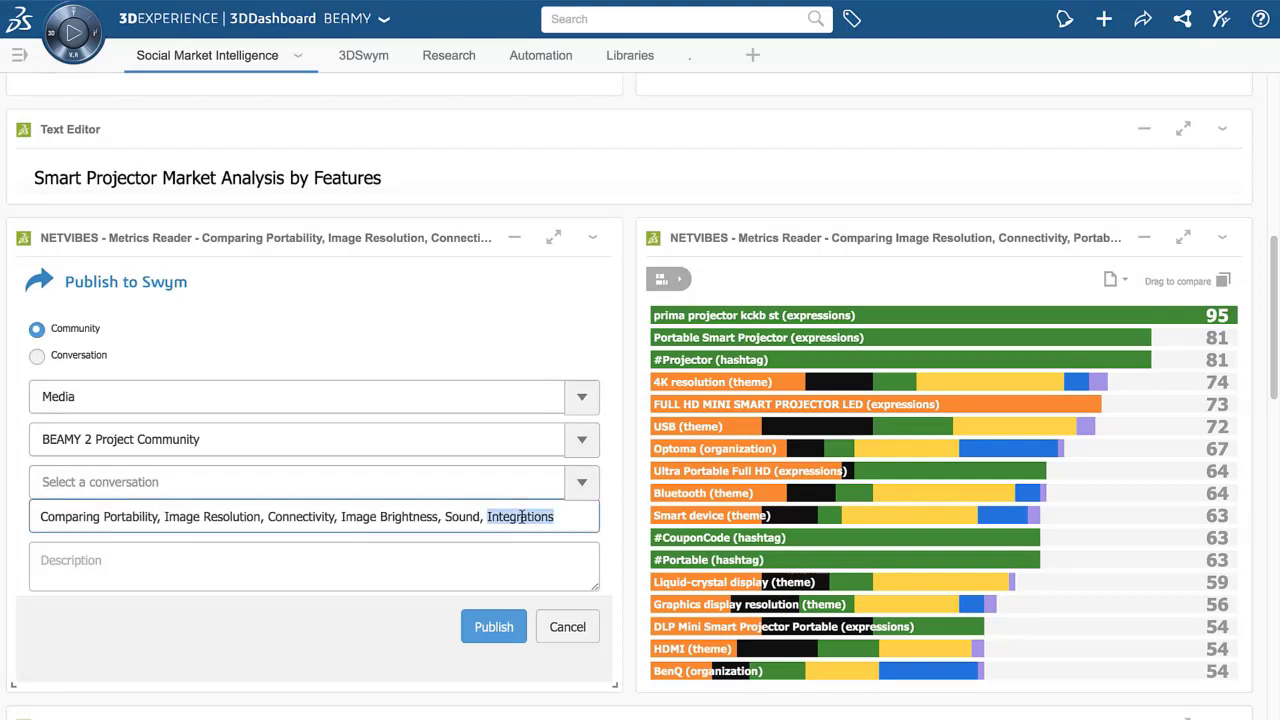
pyautogui.write('Portability seems like a must have')
pyautogui.press('Tab')
pyautogui.write("Let's discuss")
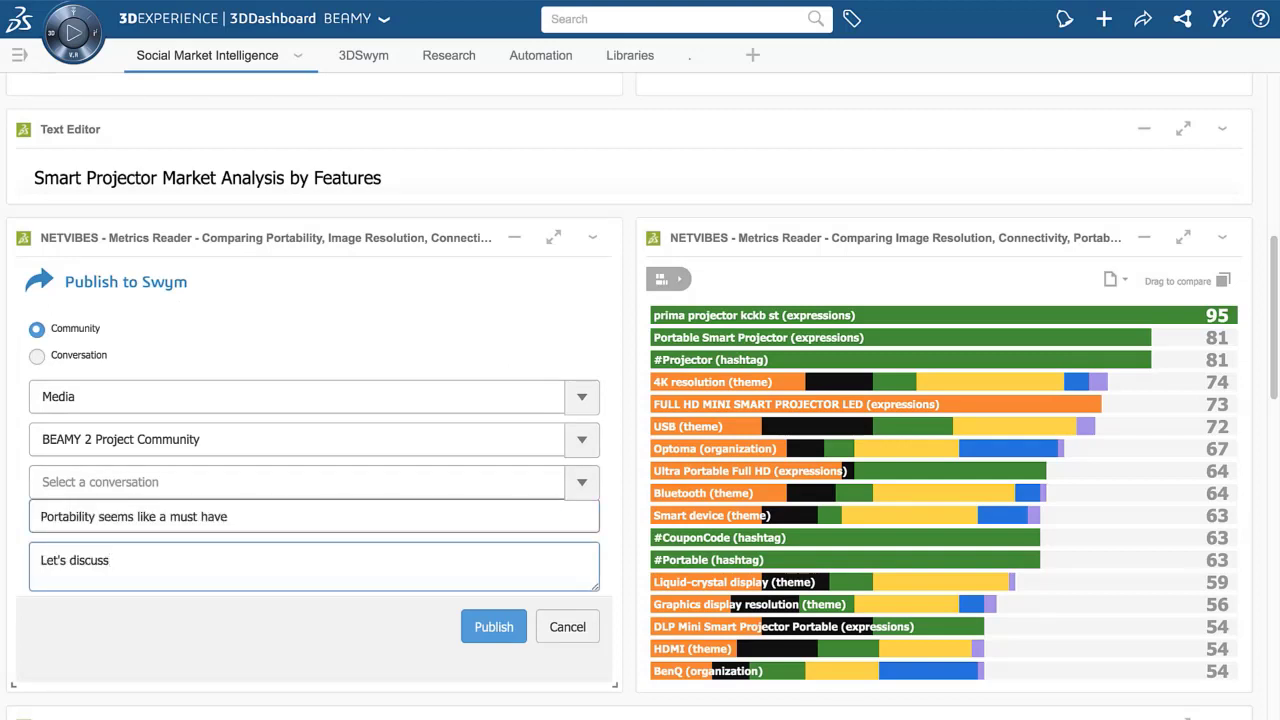
pyautogui.click(497, 632)
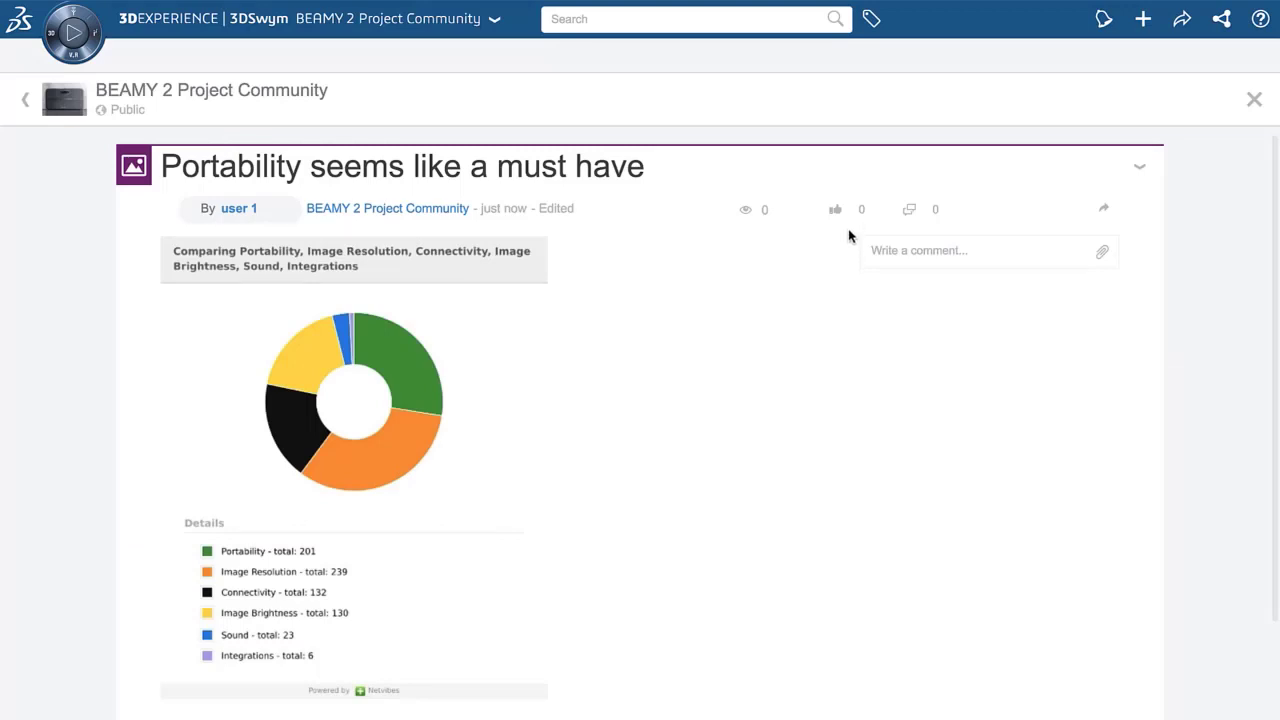
# Like the chart post and comment 'I agree' on it
pyautogui.click(837, 214)
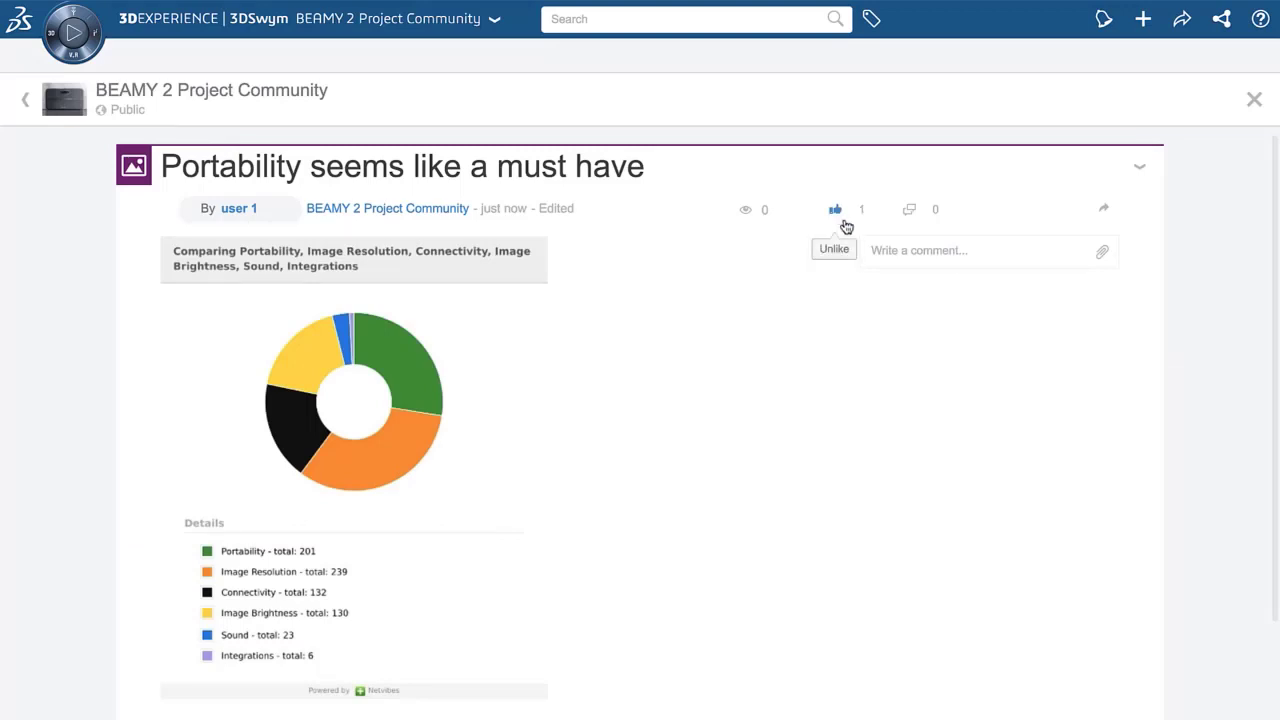
pyautogui.click(920, 251)
pyautogui.write('I agree')
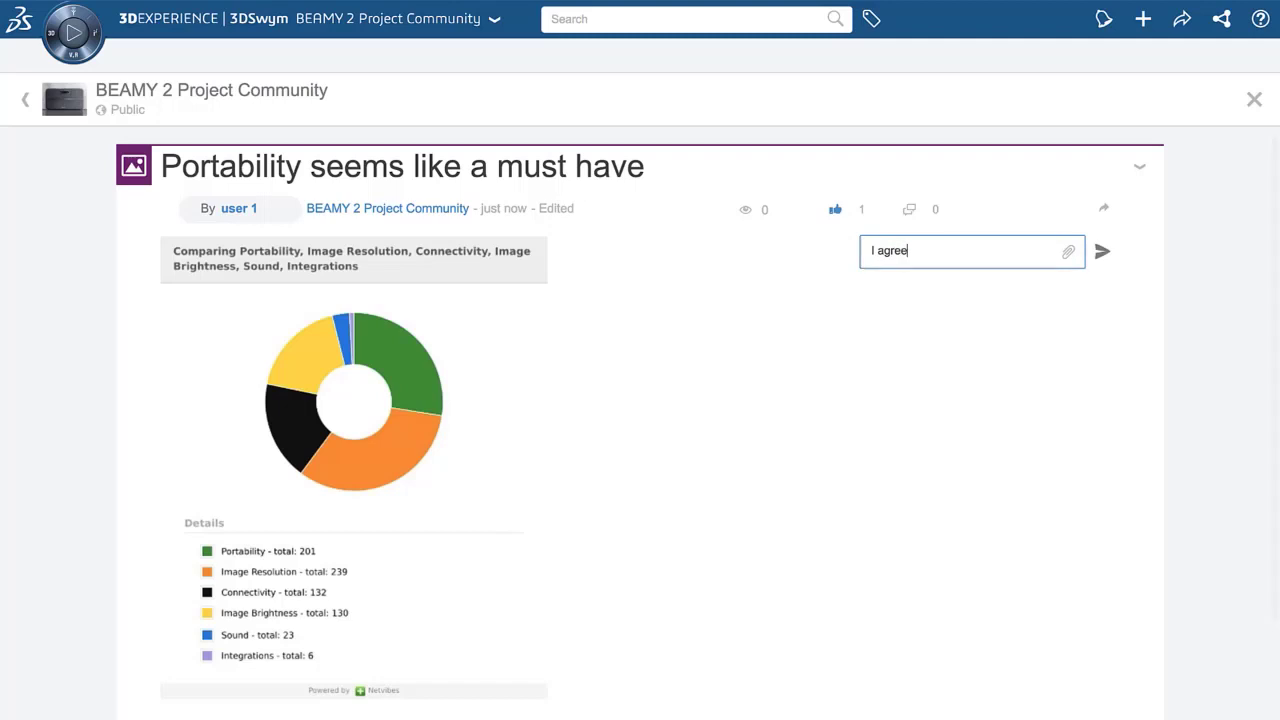
pyautogui.press('Return')
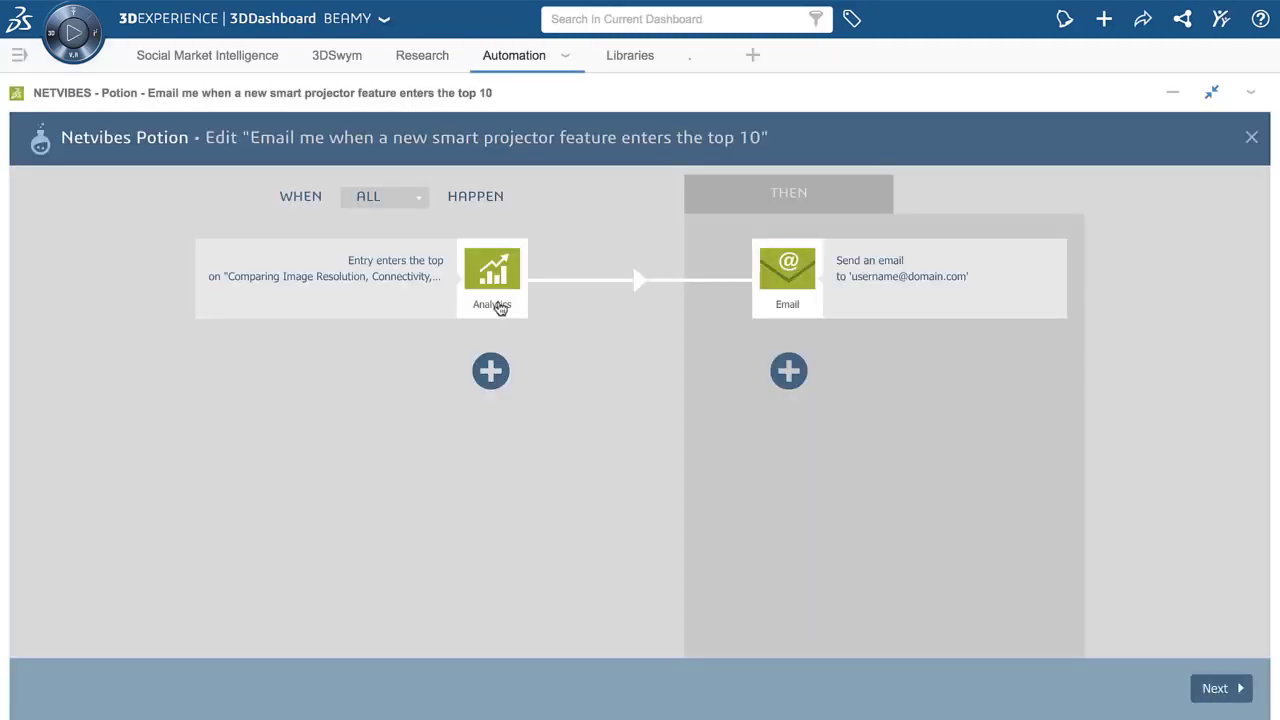
# Save the Analytics trigger and Email action blocks, then switch the projector alert and Weekly Report ON
pyautogui.click(497, 286)
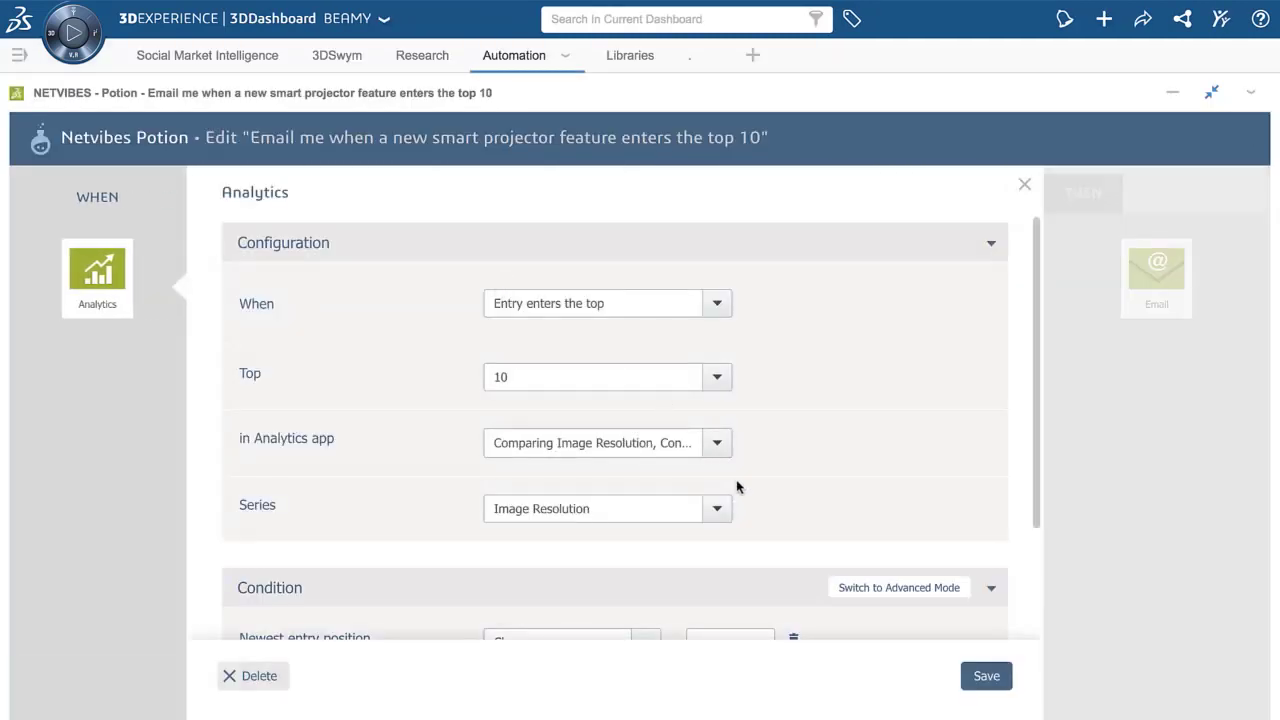
pyautogui.click(986, 676)
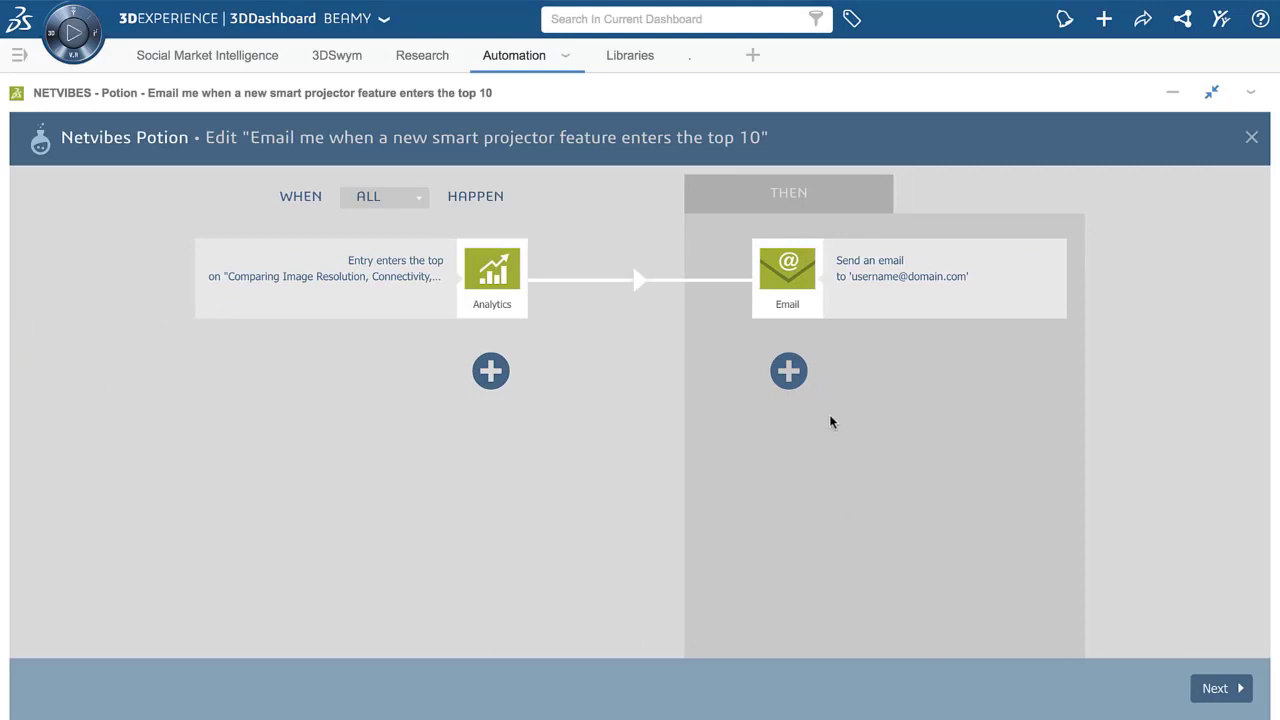
pyautogui.click(783, 276)
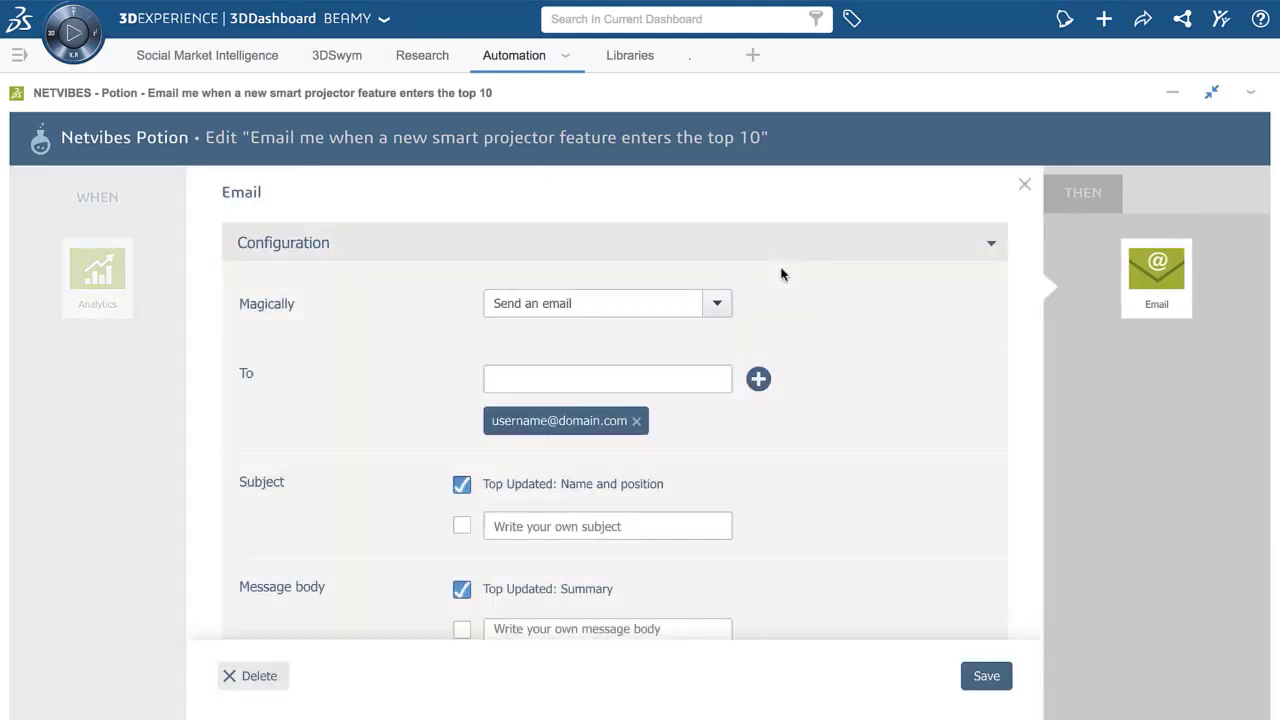
pyautogui.click(975, 684)
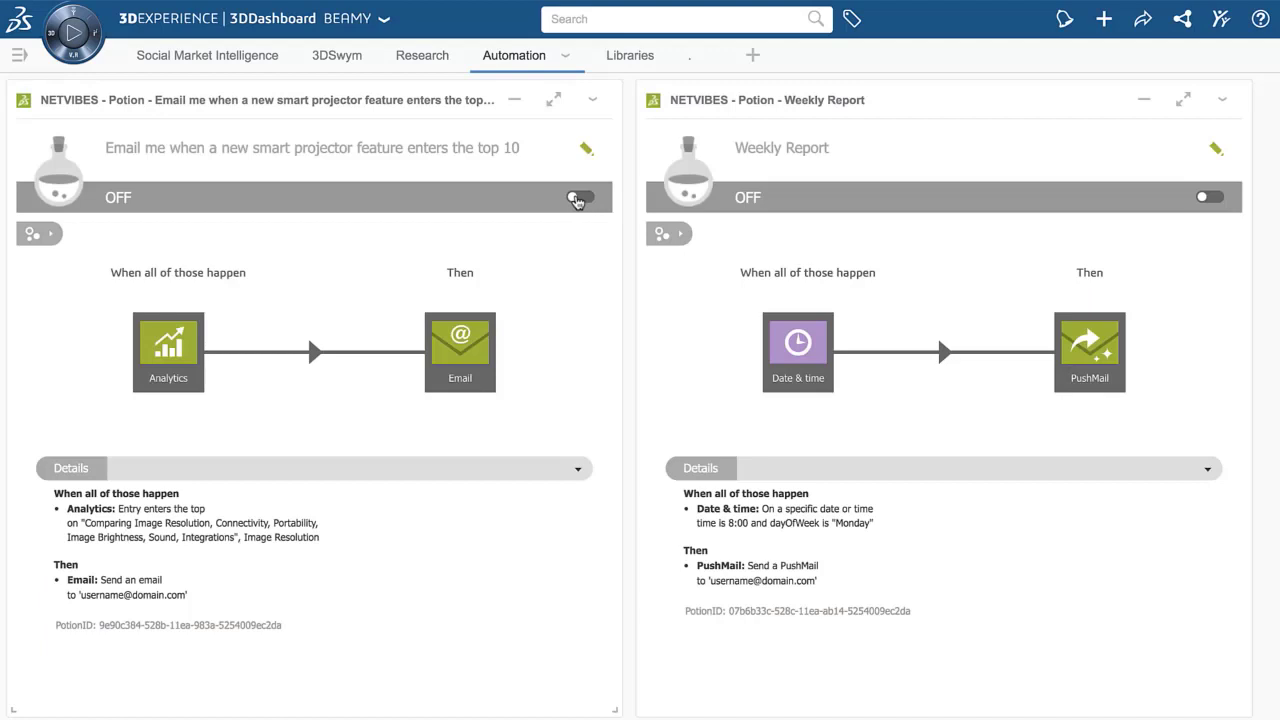
pyautogui.click(576, 199)
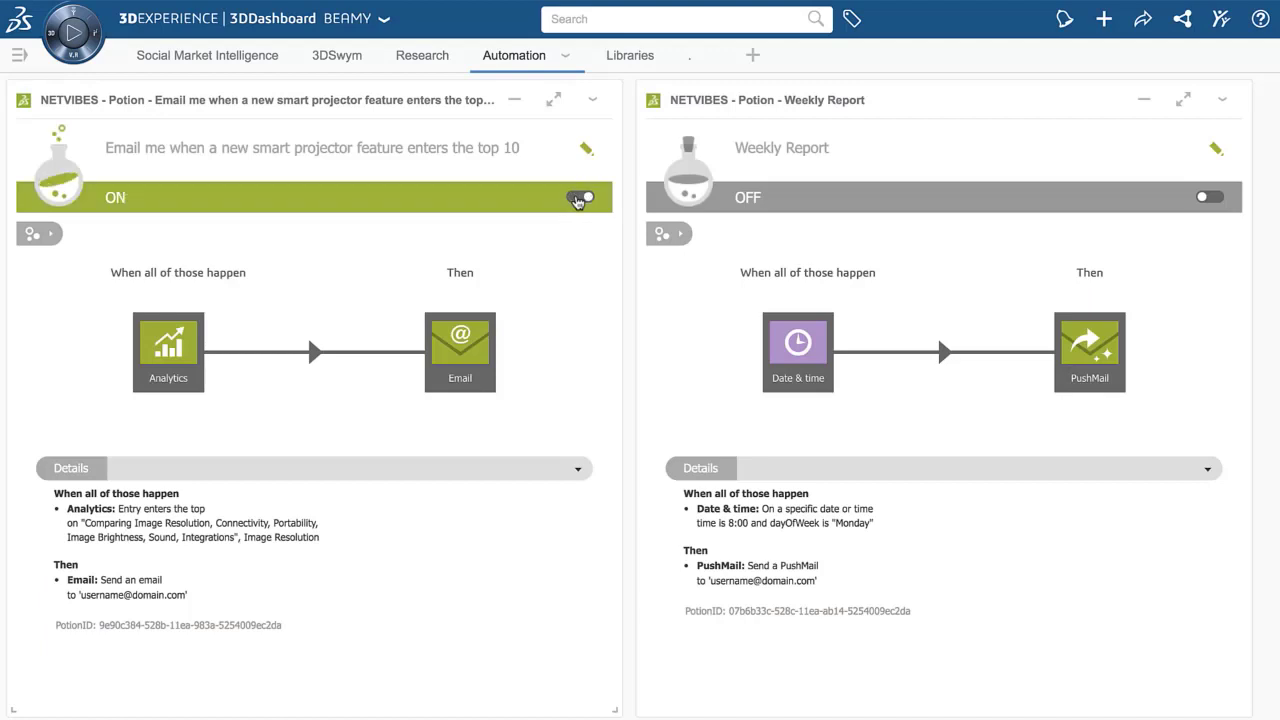
pyautogui.click(1211, 198)
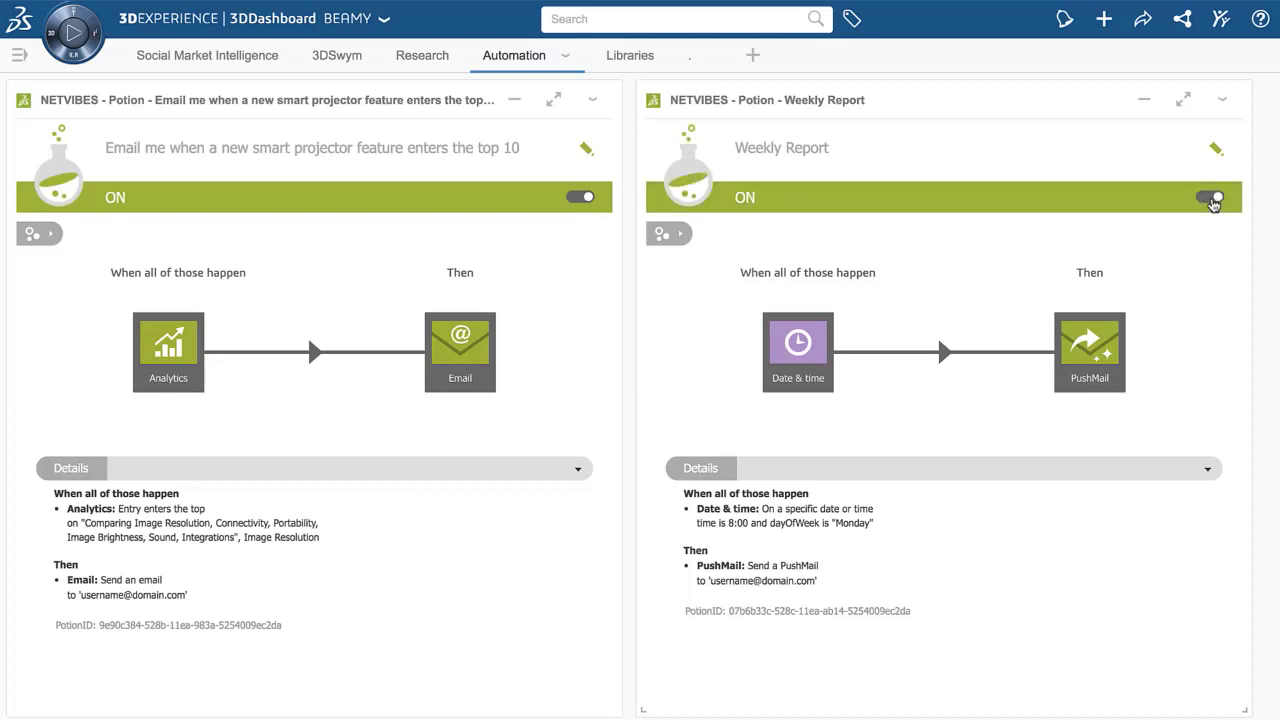